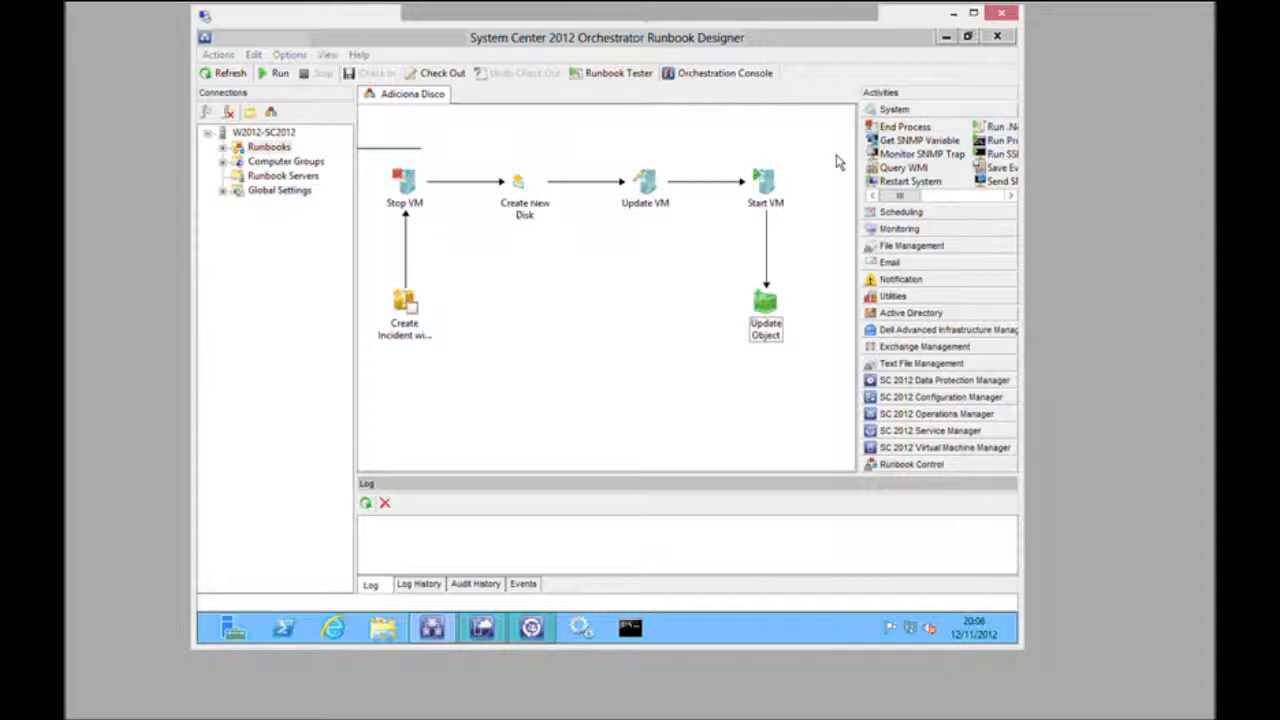
Open the SC 2012 Service Manager connection settings.
{"action": "key", "text": "alt+Tab"}
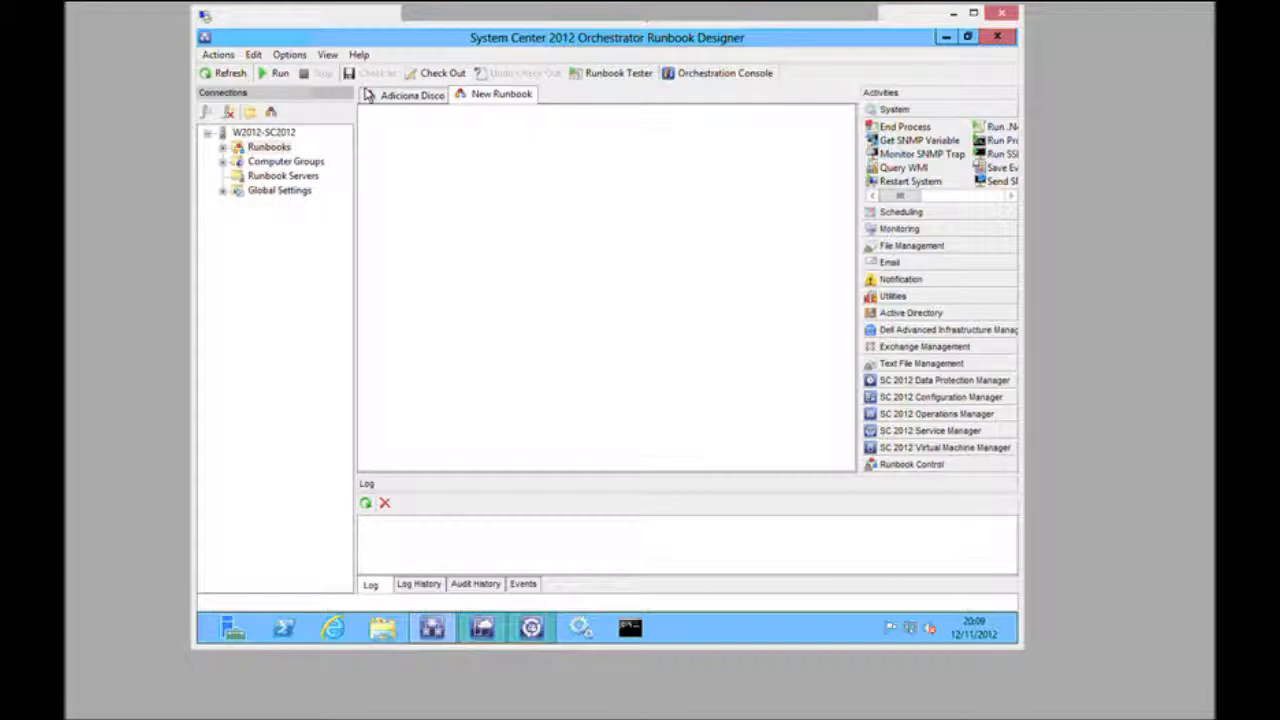
{"action": "key", "text": "alt+o"}
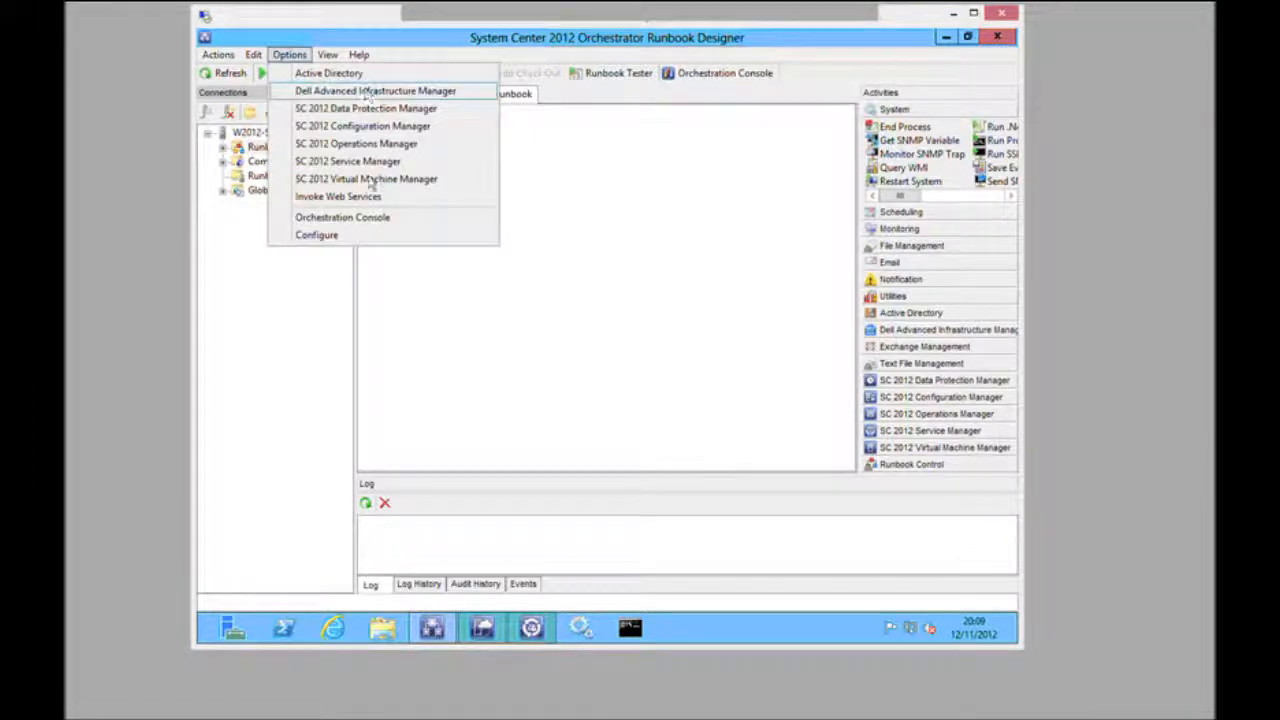
{"action": "left_click", "coordinate": [350, 161]}
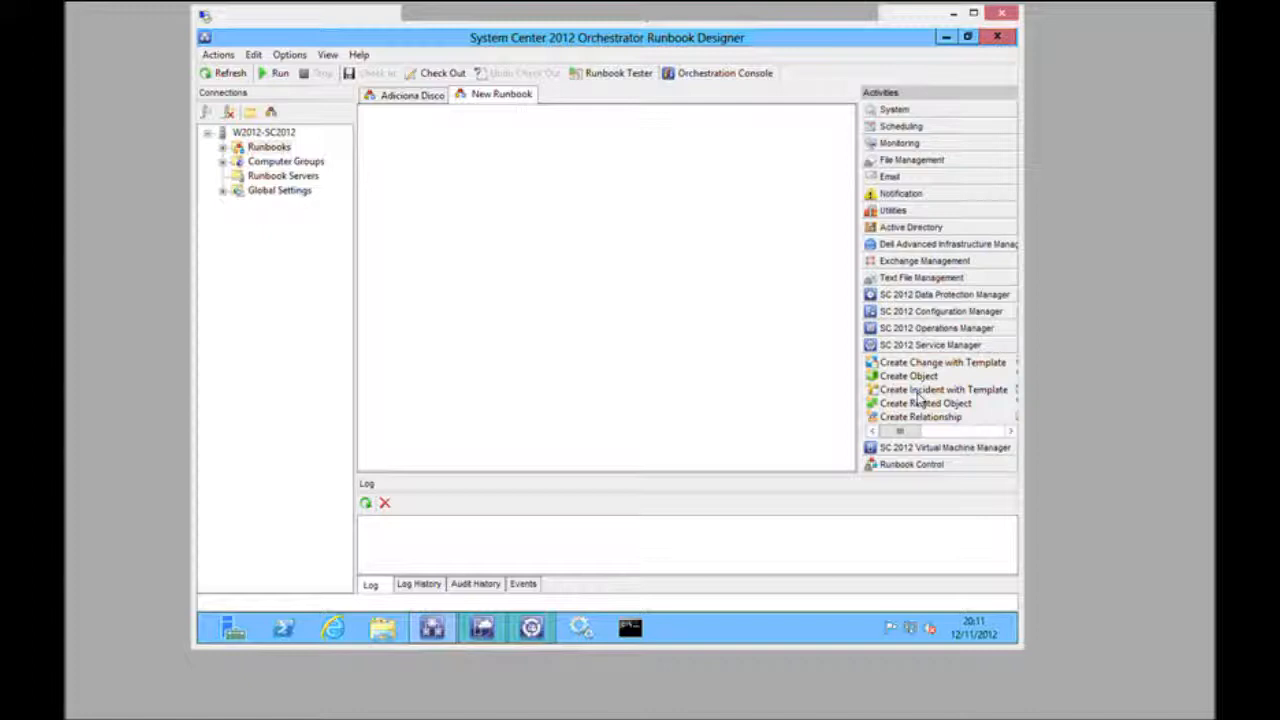
Add a Create Incident with Template activity using connection Teste, class Incident, Hardware Issue Incident Template, Impact High and Urgency Low.
{"action": "left_click_drag", "start_coordinate": [917, 392], "coordinate": [465, 305]}
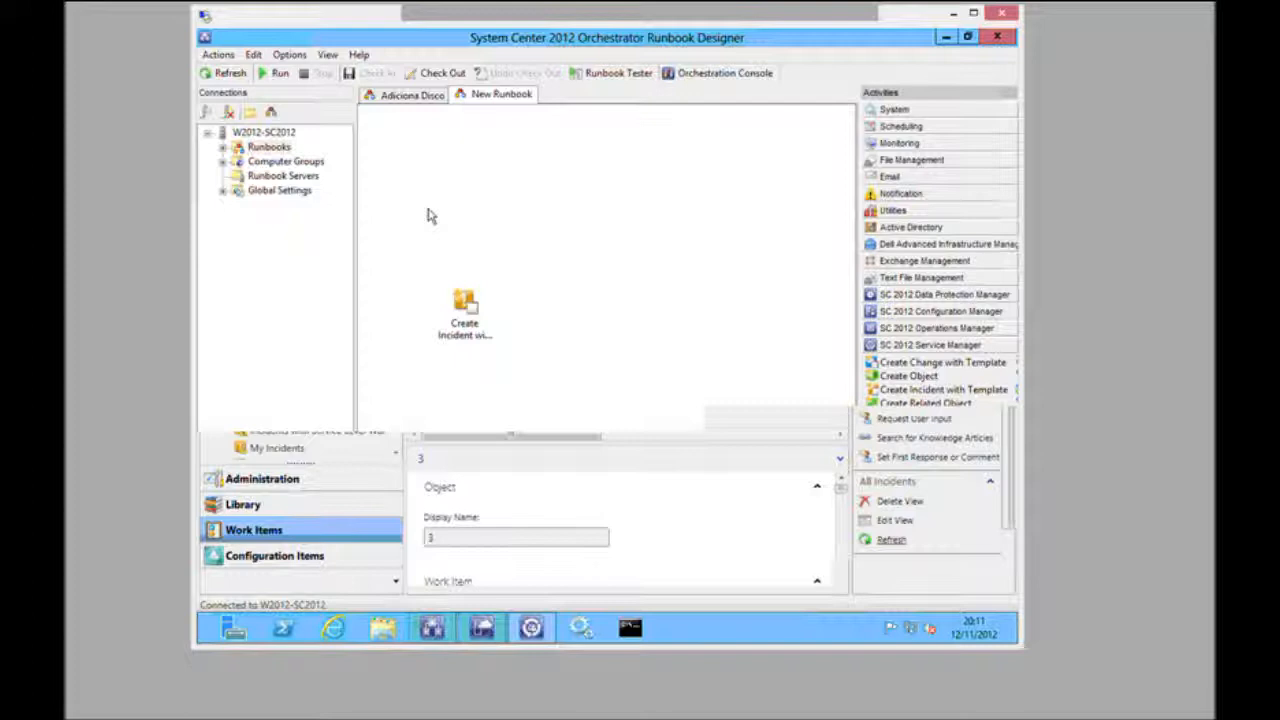
{"action": "left_click", "coordinate": [424, 204]}
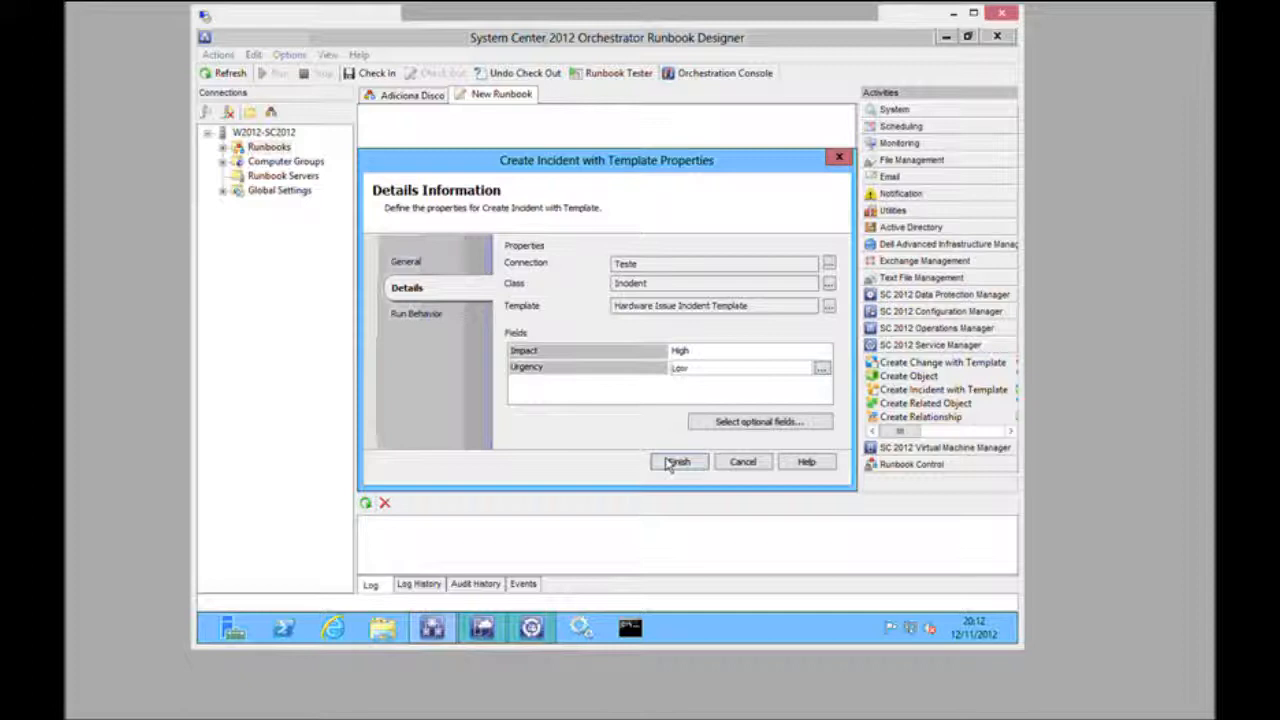
{"action": "left_click", "coordinate": [670, 462]}
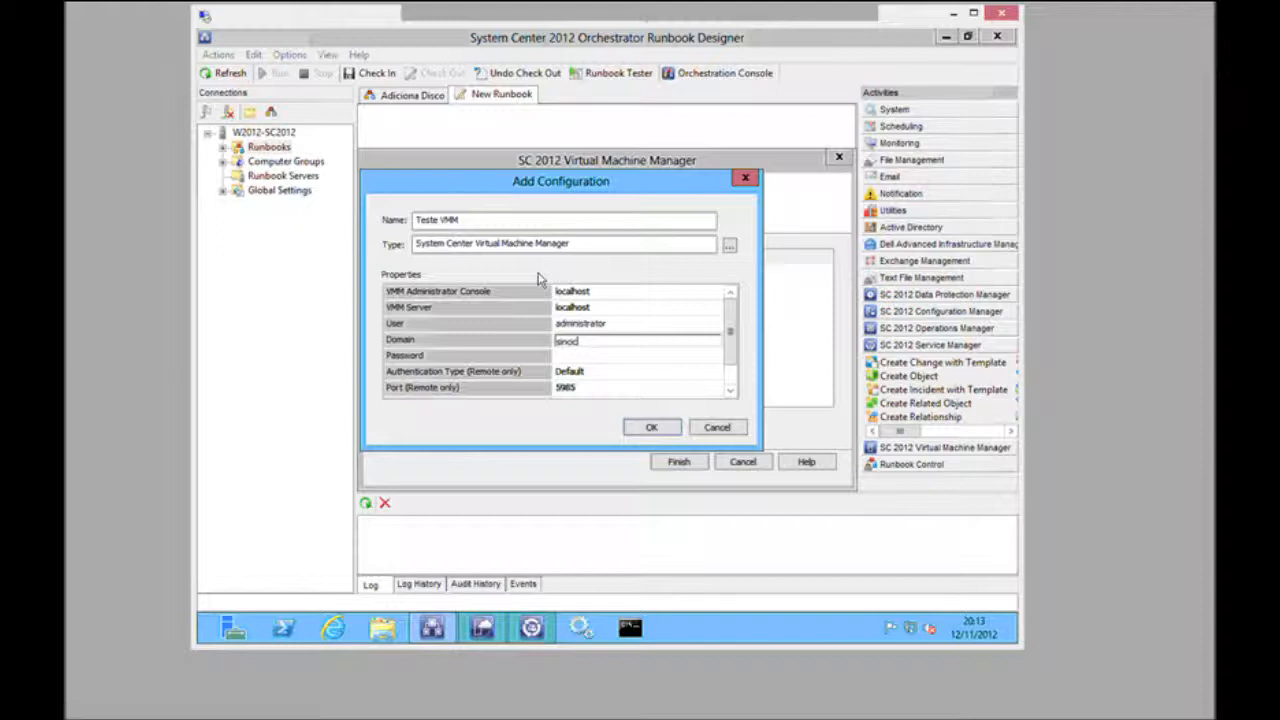
Fill in a Virtual Machine Manager connection named Teste VMM with localhost as console and server, user administrator and the domain.
{"action": "key", "text": "Return"}
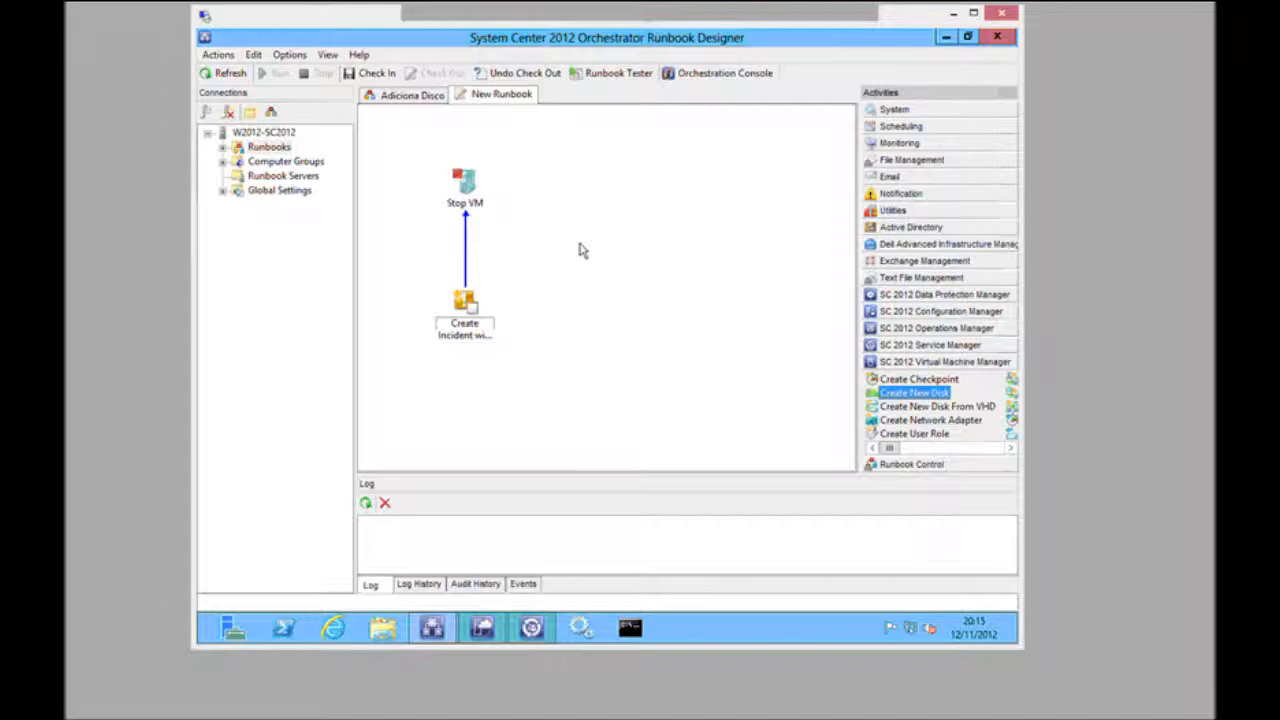
Add a Create New Disk activity beside Stop VM with file Disco2.vhdx, size 40 GB, and VM ID subscribed to Stop VM's published VM ID.
{"action": "left_click_drag", "start_coordinate": [583, 250], "coordinate": [583, 250]}
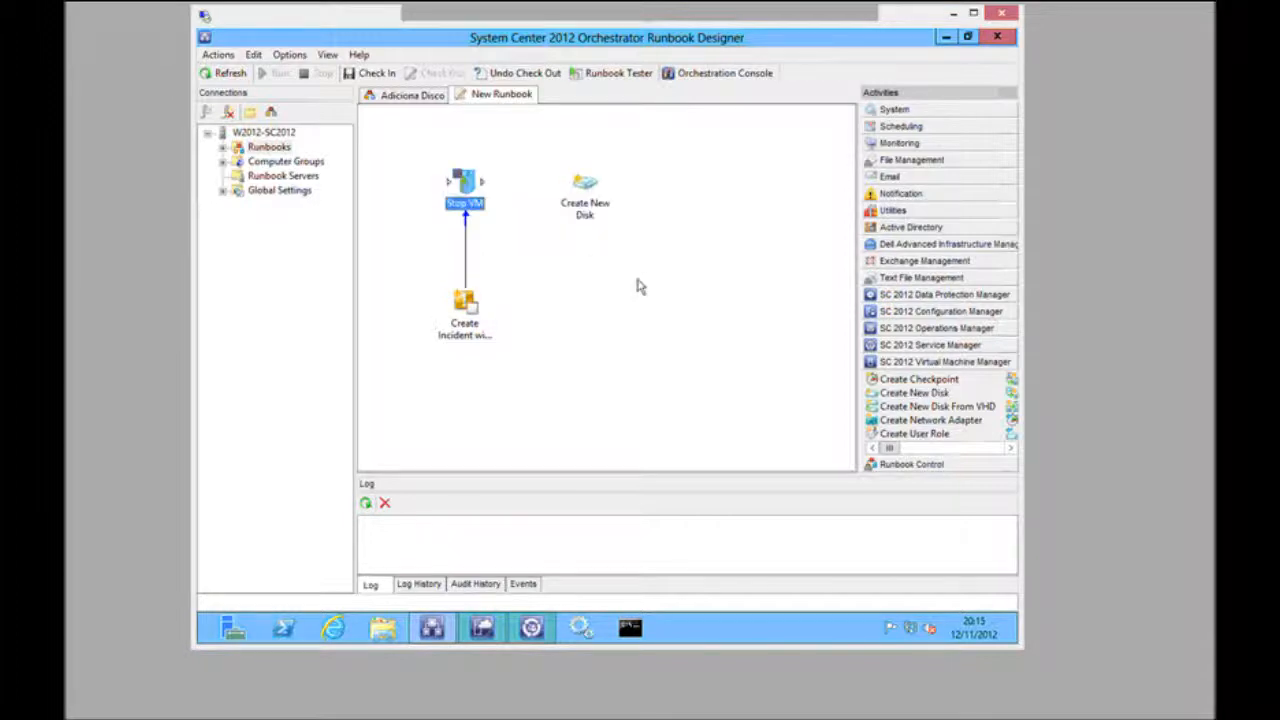
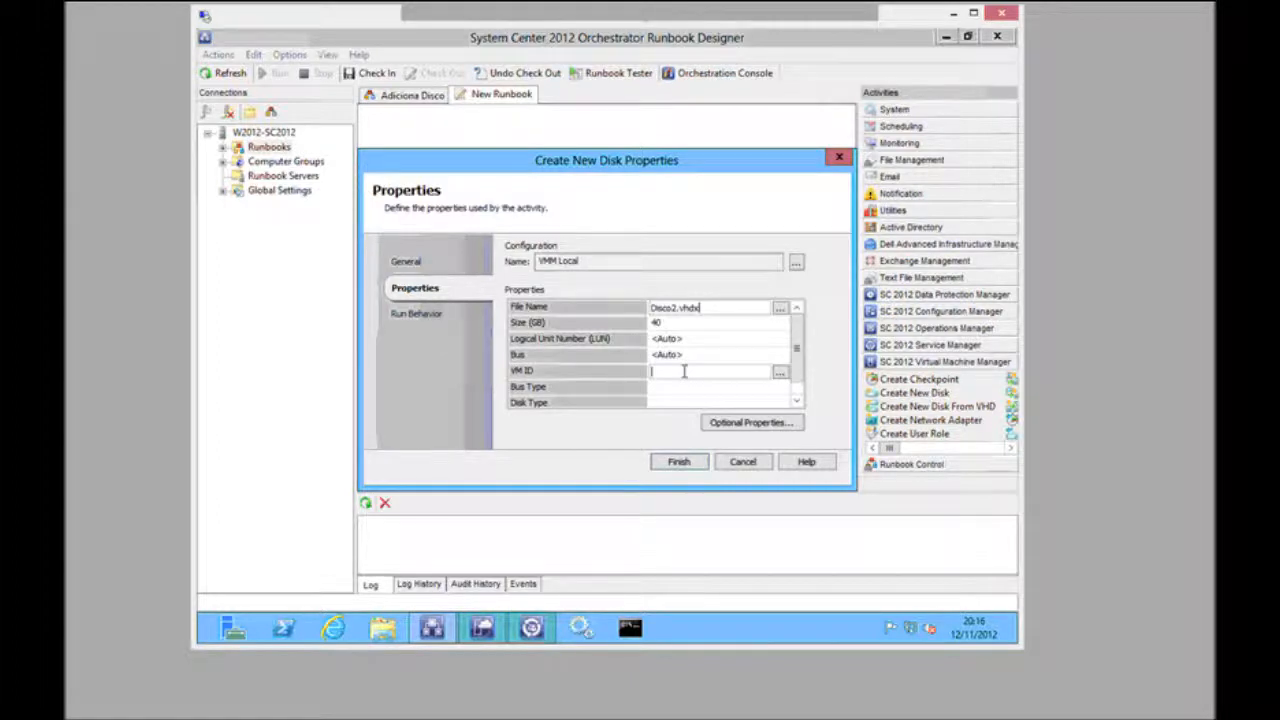
{"action": "right_click", "coordinate": [684, 371]}
{"action": "mouse_move", "coordinate": [760, 381]}
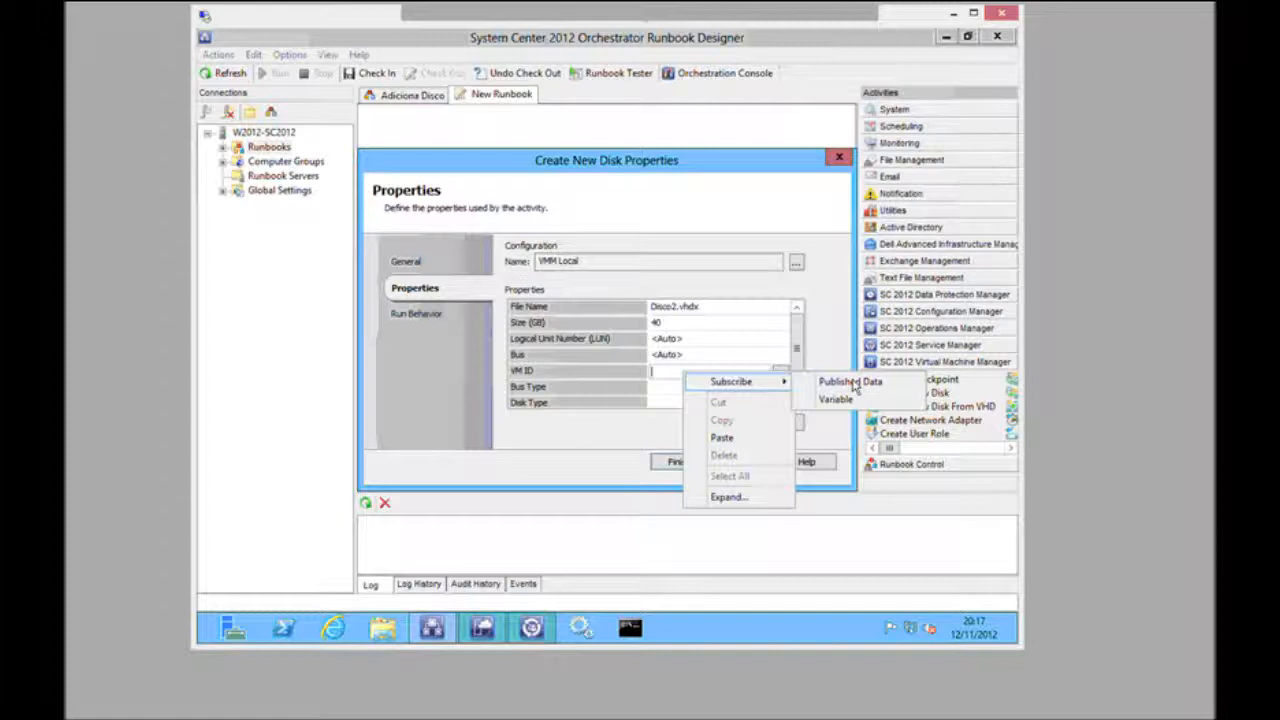
{"action": "left_click", "coordinate": [851, 382]}
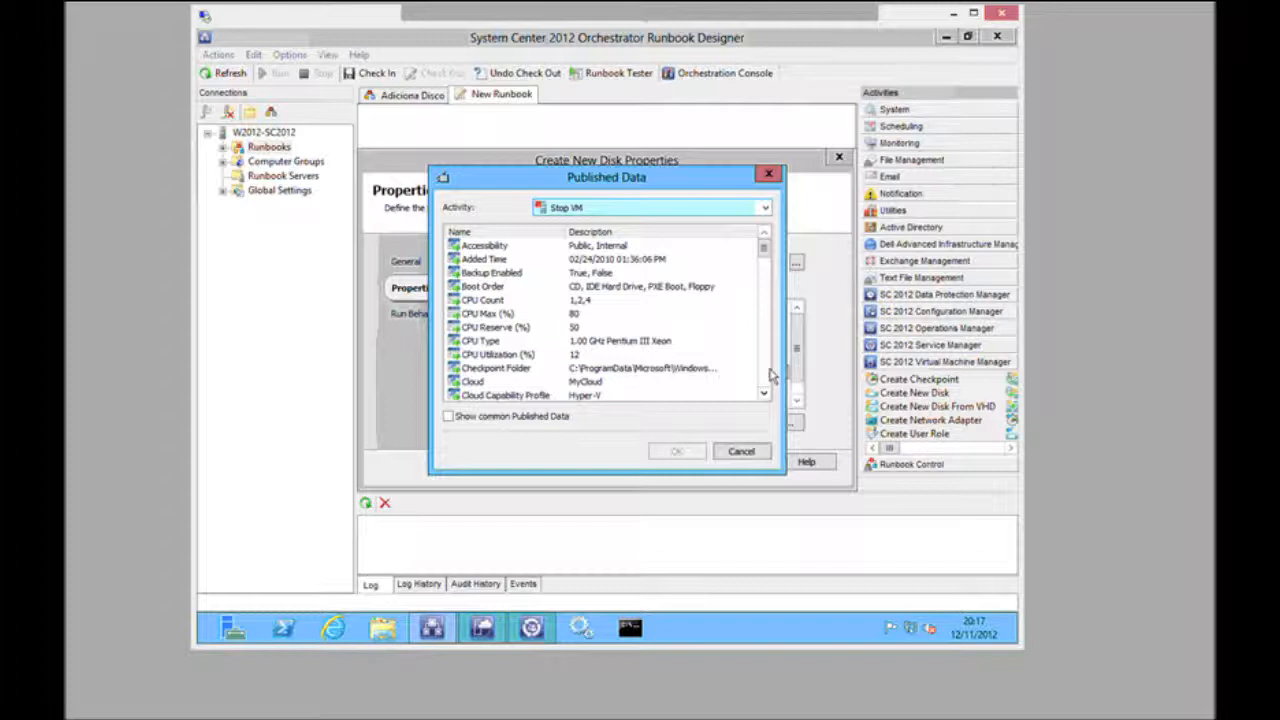
{"action": "left_click", "coordinate": [770, 374]}
{"action": "left_click", "coordinate": [474, 313]}
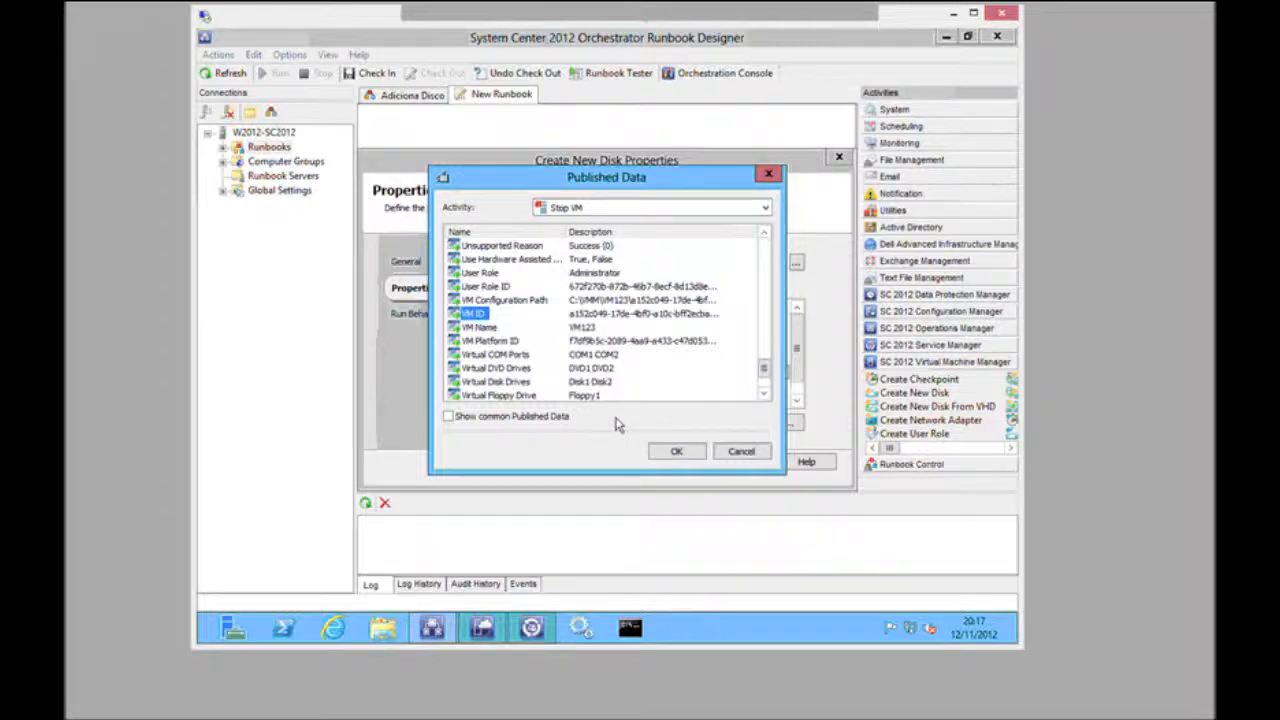
{"action": "left_click", "coordinate": [676, 451]}
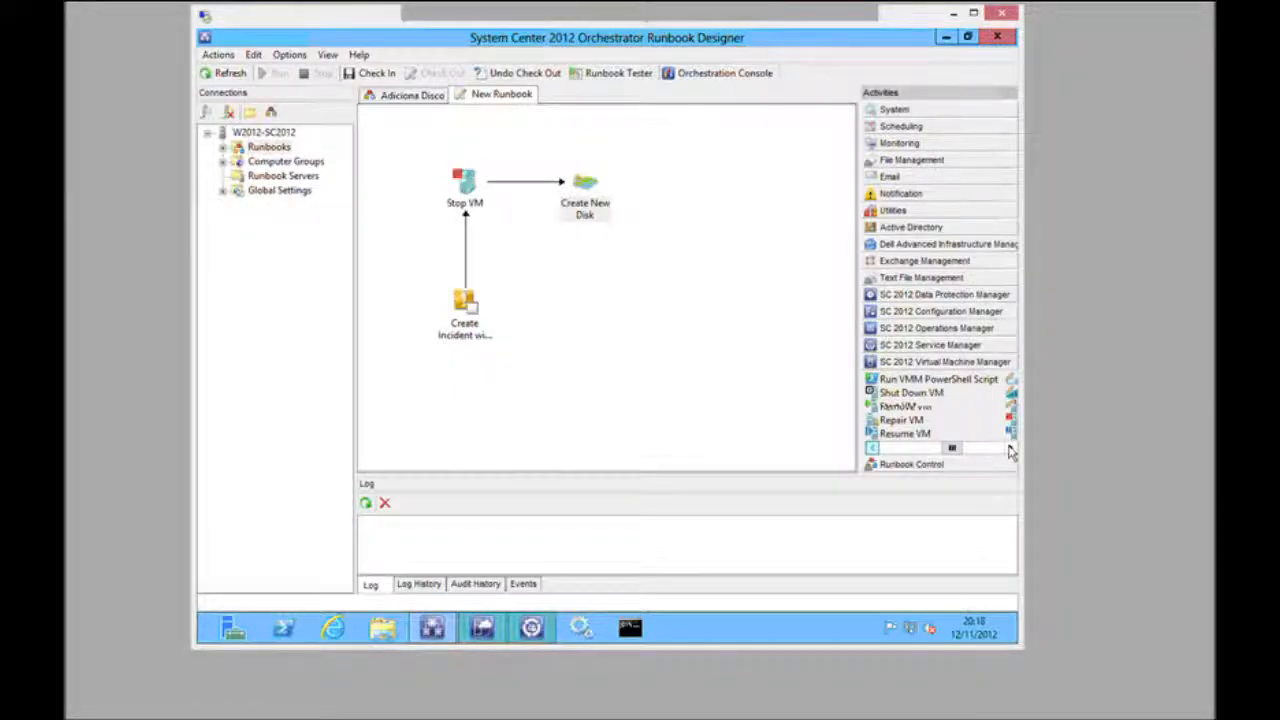
Add an Update VM activity linked after Create New Disk and open the selection for its VM ID.
{"action": "left_click", "coordinate": [1010, 447]}
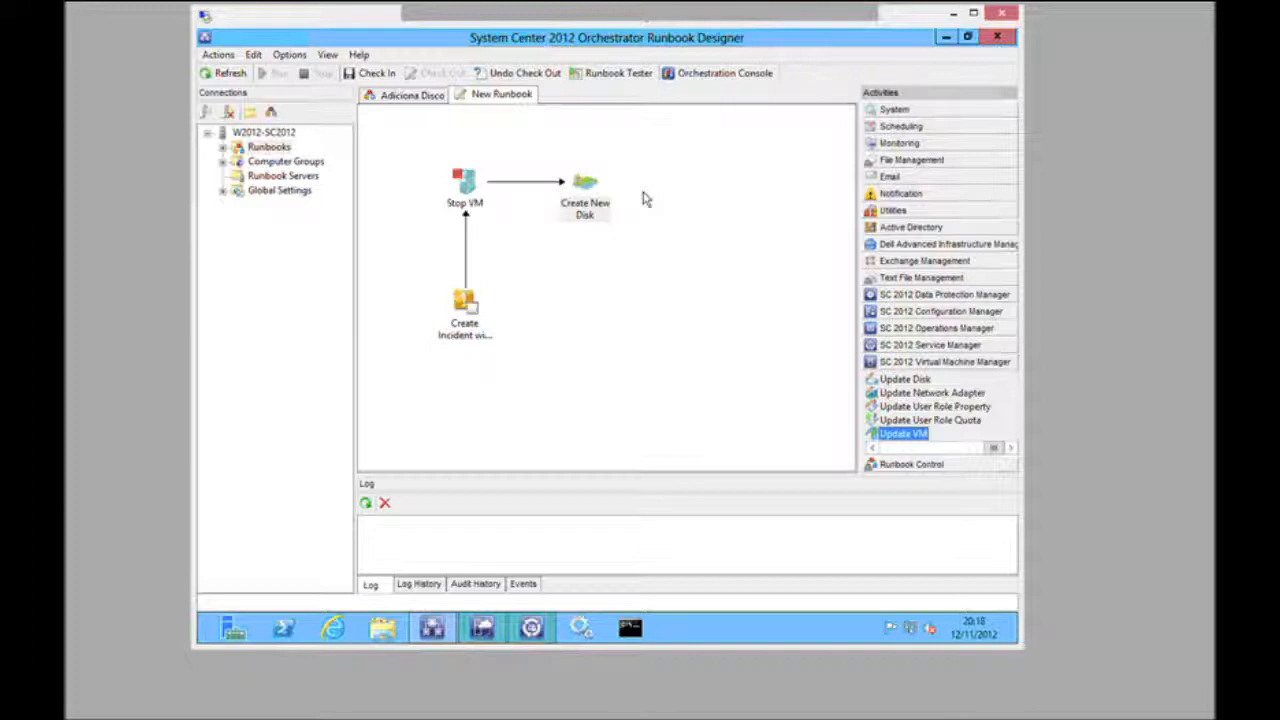
{"action": "left_click_drag", "start_coordinate": [644, 199], "coordinate": [646, 200]}
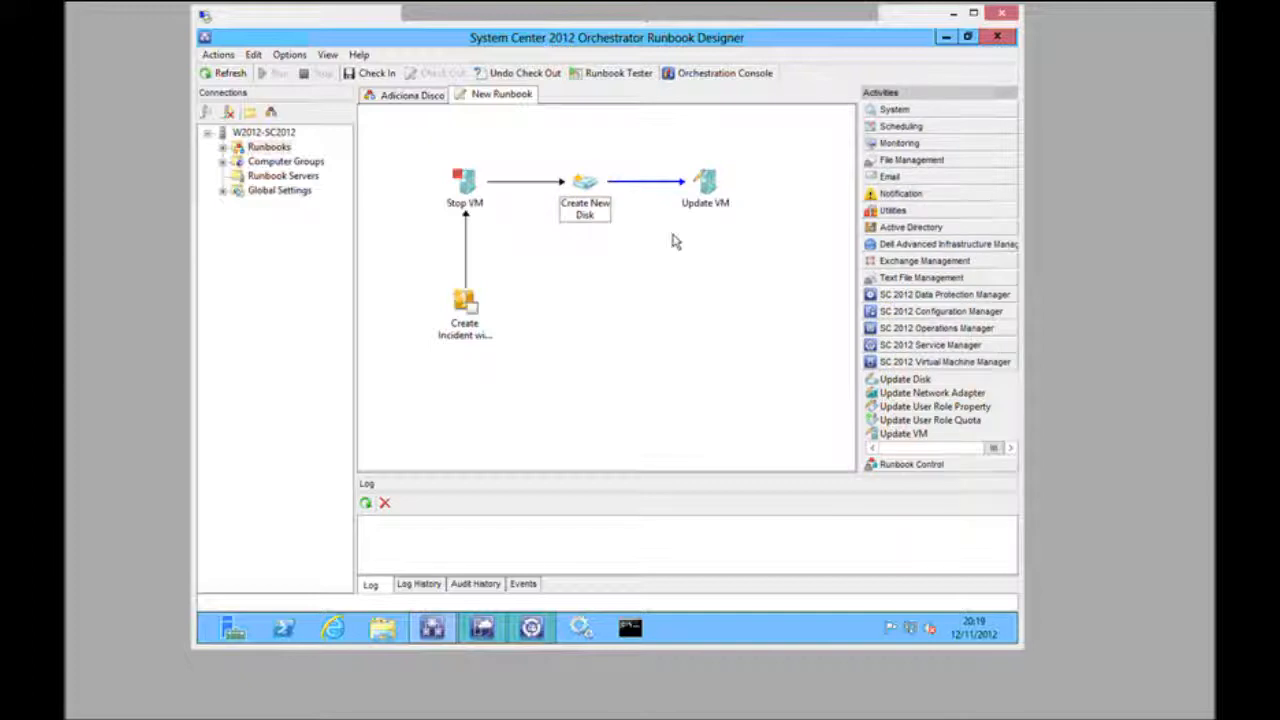
{"action": "double_click", "coordinate": [705, 182]}
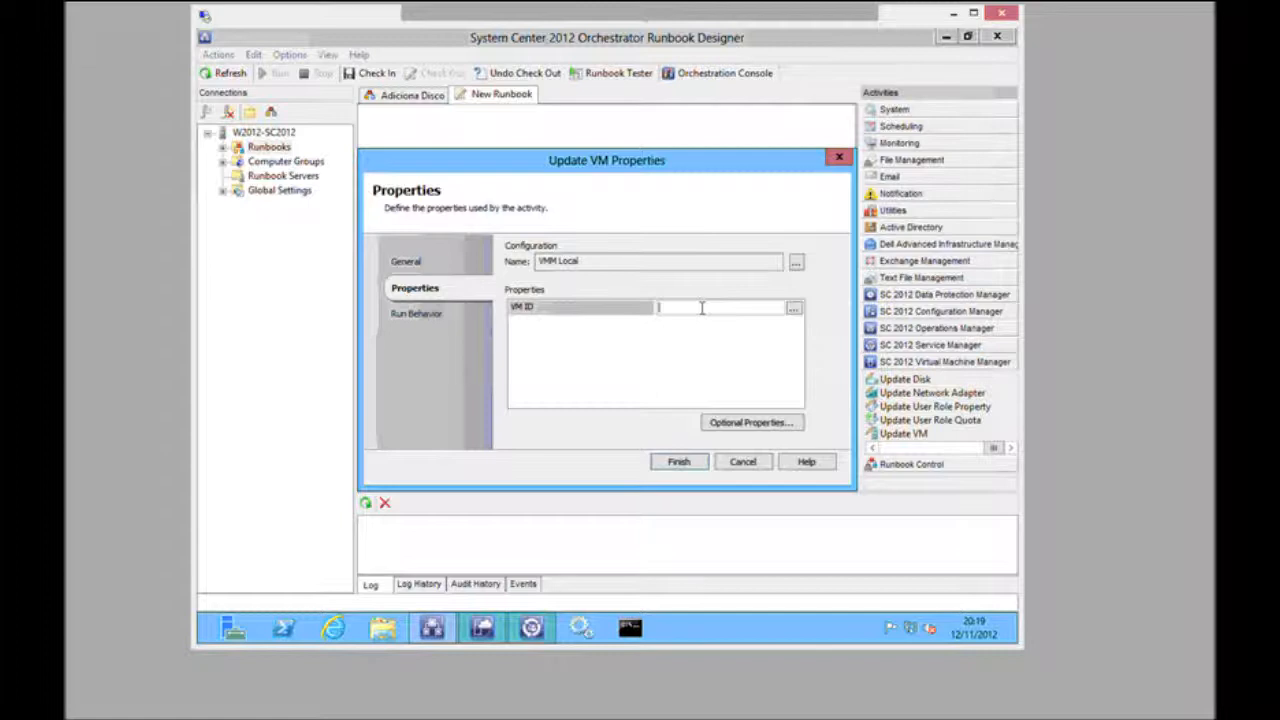
{"action": "left_click", "coordinate": [793, 308]}
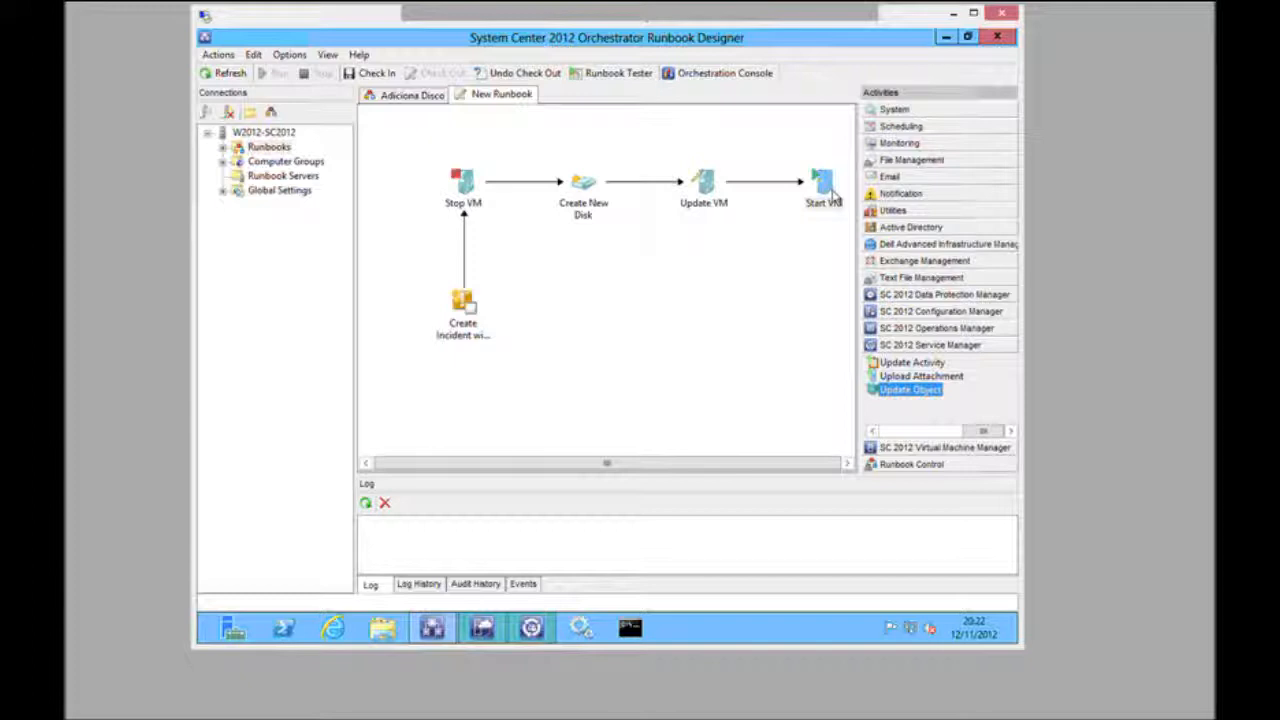
Add Update Object after Start VM with connection SCSM Local, class Incident, the SC Object Guid from Create Incident with Template, and Status Resolved.
{"action": "left_click_drag", "start_coordinate": [835, 200], "coordinate": [835, 200]}
{"action": "double_click", "coordinate": [830, 298]}
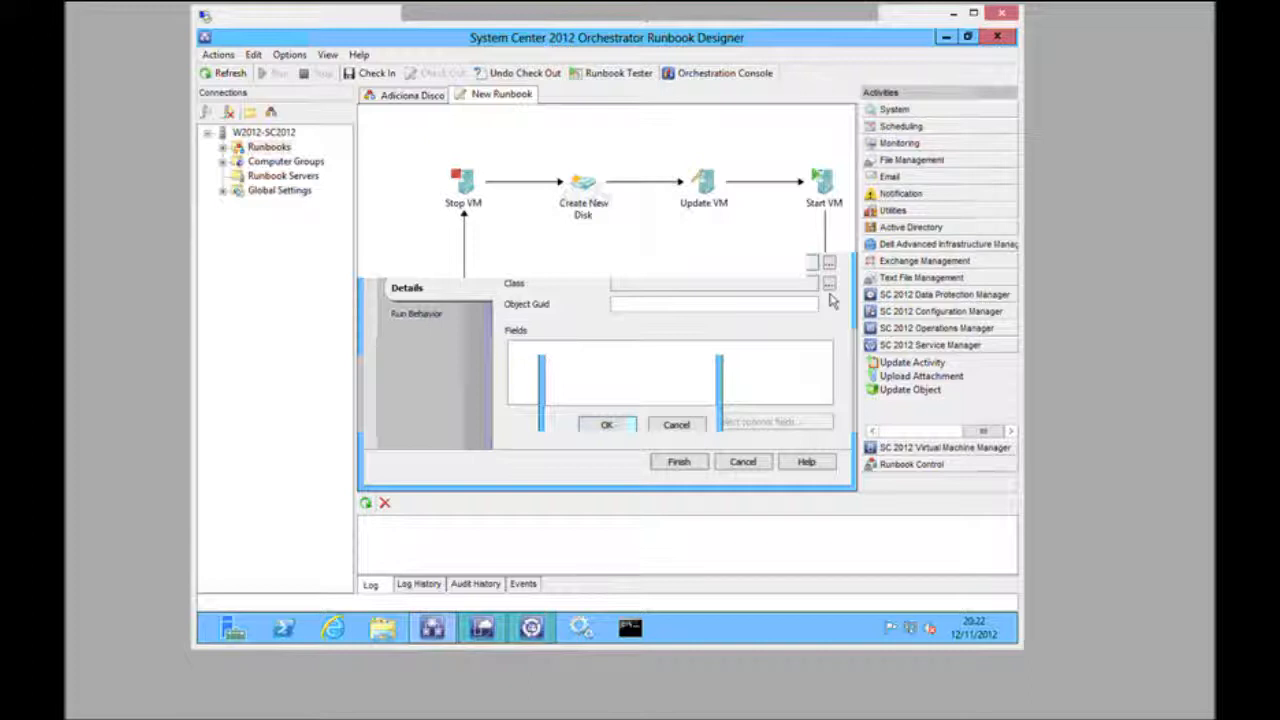
{"action": "left_click", "coordinate": [662, 304]}
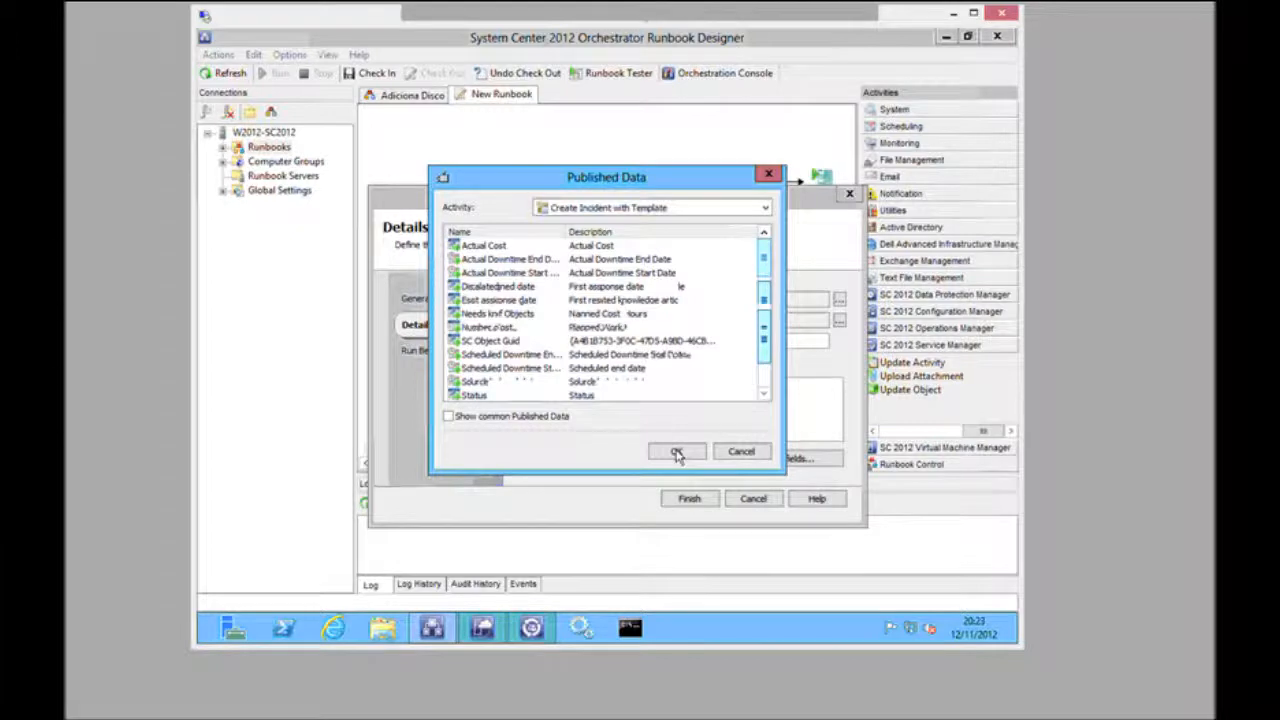
{"action": "left_click", "coordinate": [677, 455]}
{"action": "left_click", "coordinate": [677, 452]}
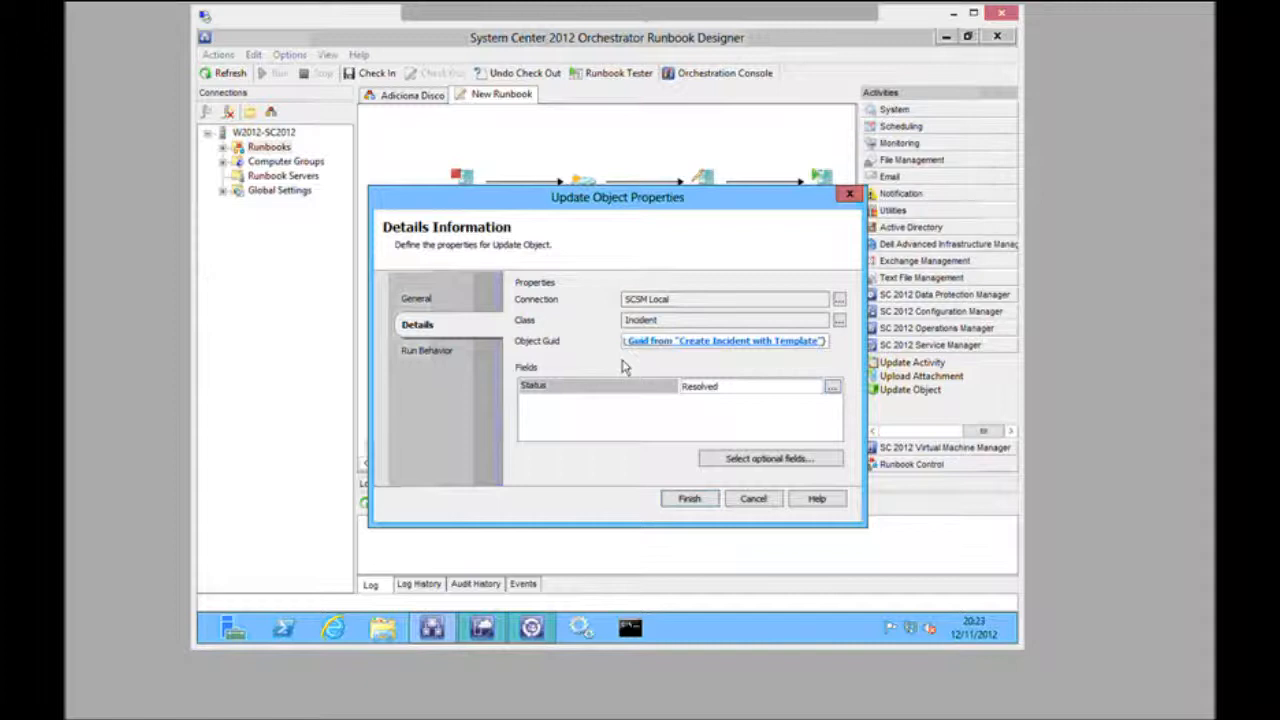
{"action": "key", "text": "Return"}
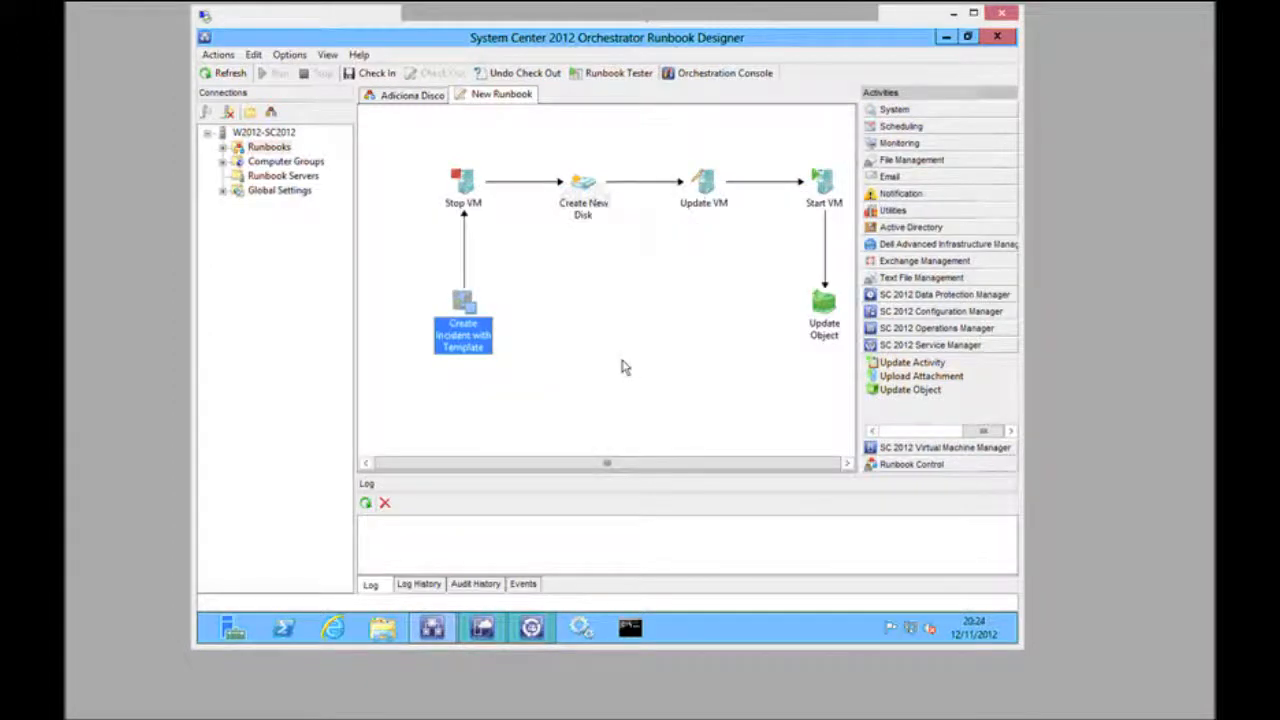
{"action": "left_click", "coordinate": [697, 196]}
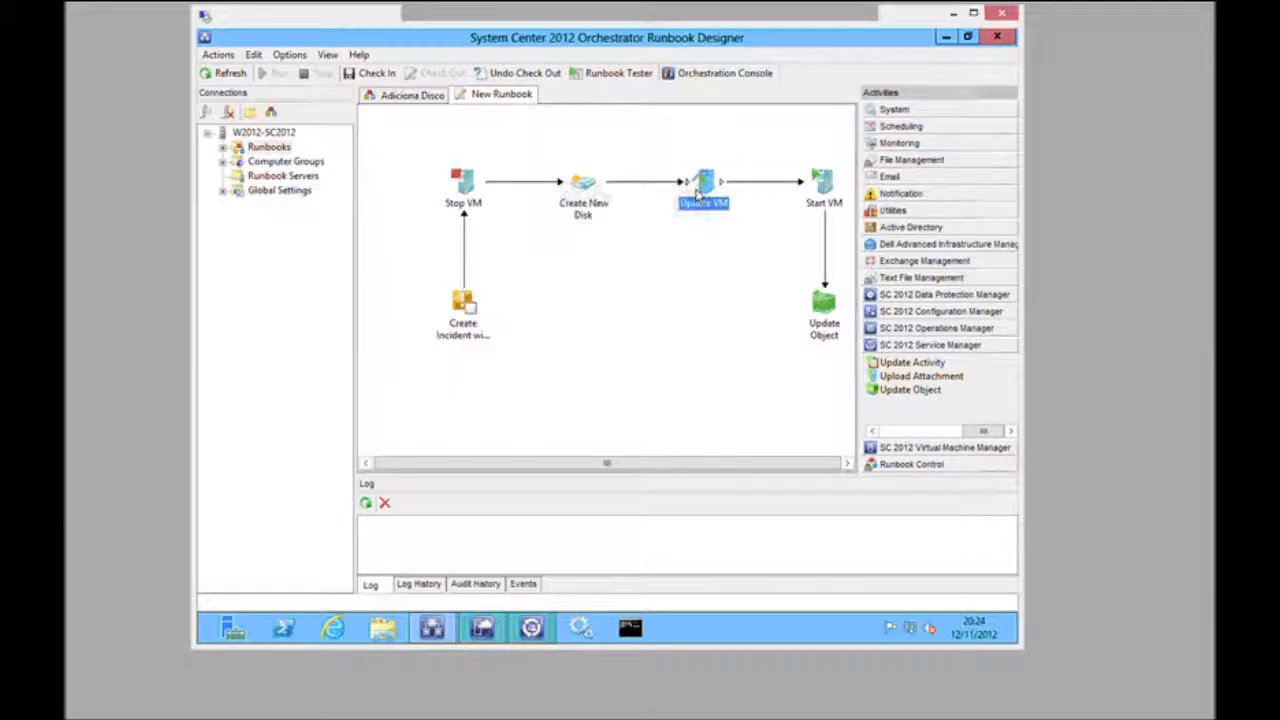
{"action": "left_click", "coordinate": [680, 320]}
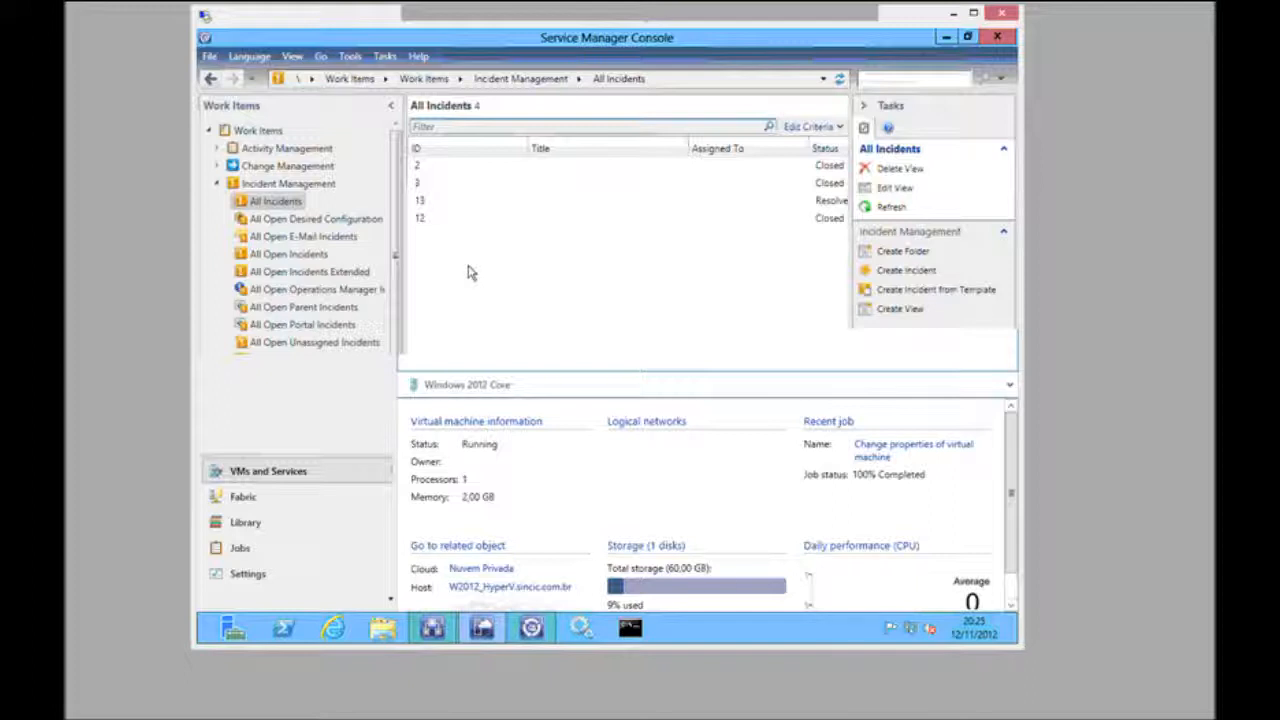
Check the All Incidents list and the incidents' status in the Service Manager Console.
{"action": "left_click", "coordinate": [722, 578]}
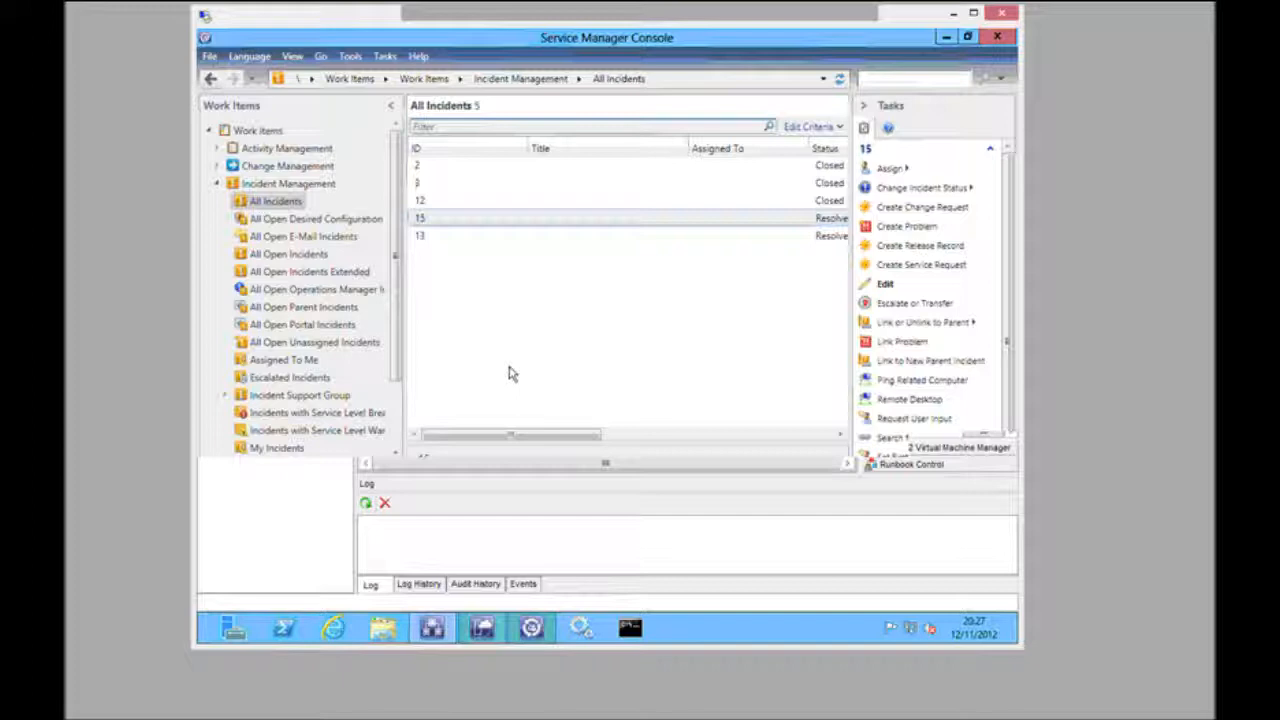
{"action": "key", "text": "alt+Tab"}
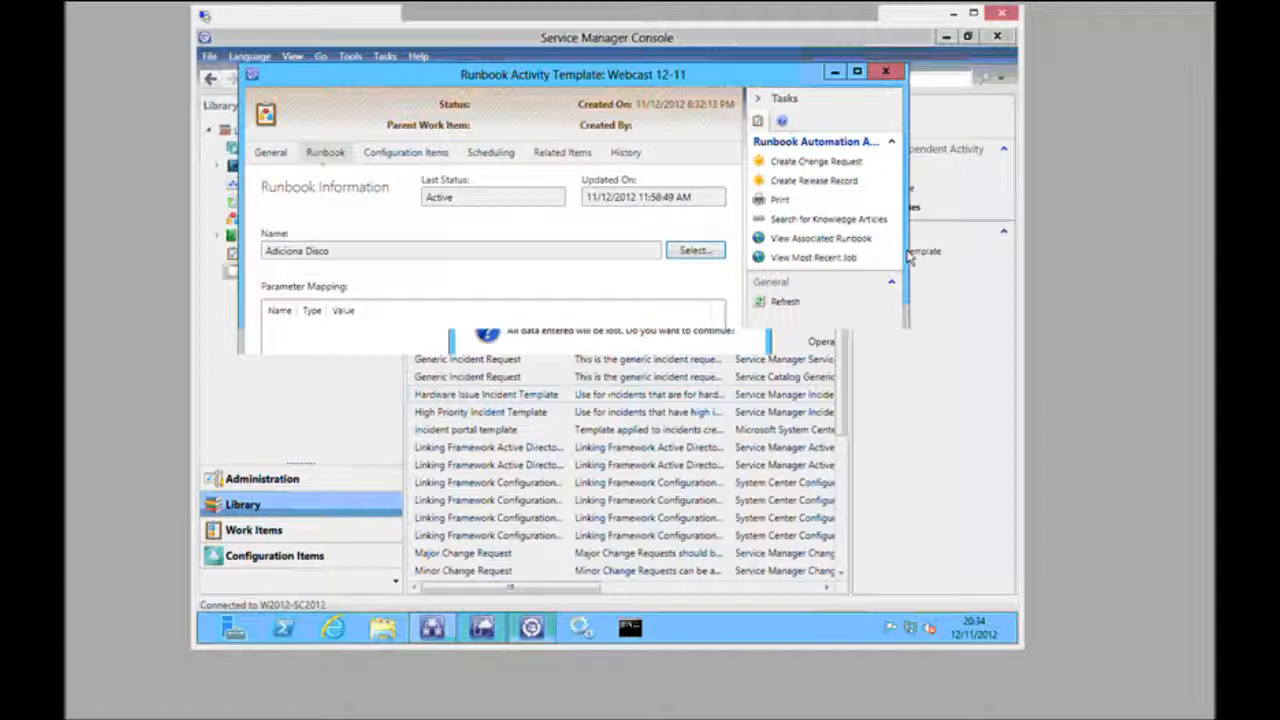
{"action": "left_click", "coordinate": [910, 255]}
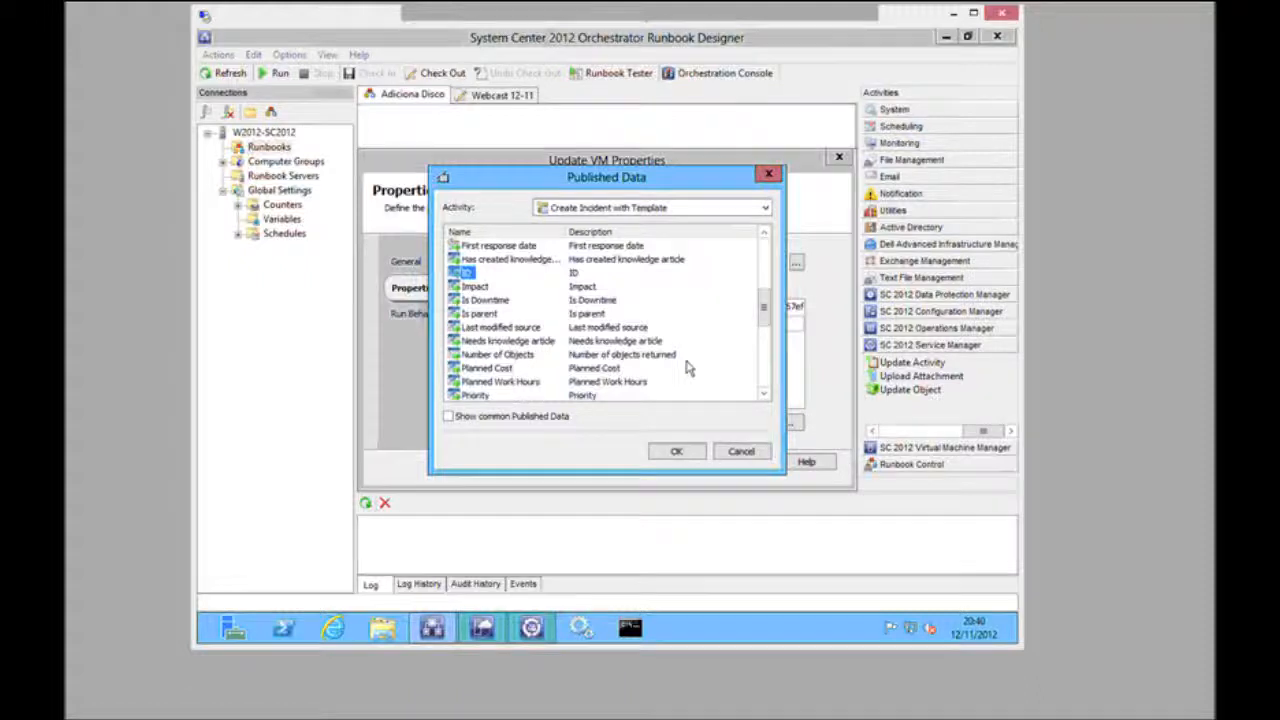
Set the Update VM description in the Adiciona Disco runbook to "Change Number" followed by the ID from Create Incident with Template.
{"action": "key", "text": "Return"}
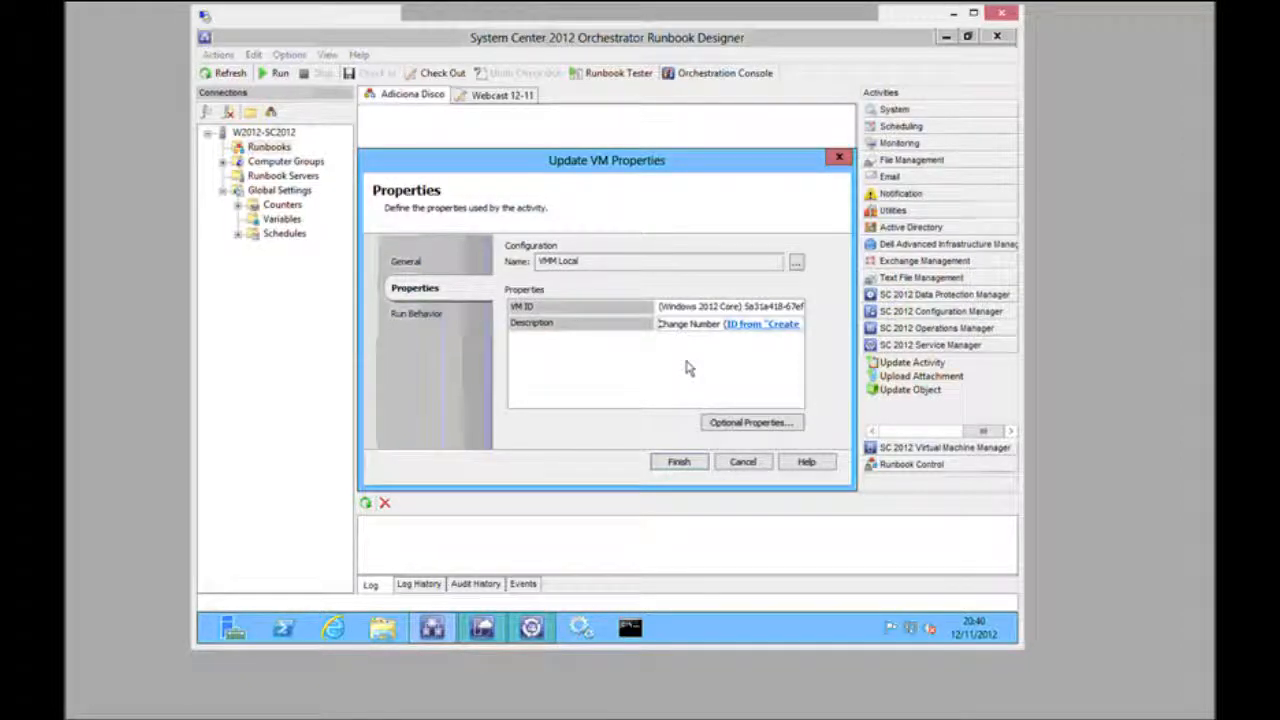
Switch to Virtual Machine Manager to check the Windows 2012 Core virtual machine.
{"action": "left_click", "coordinate": [483, 628]}
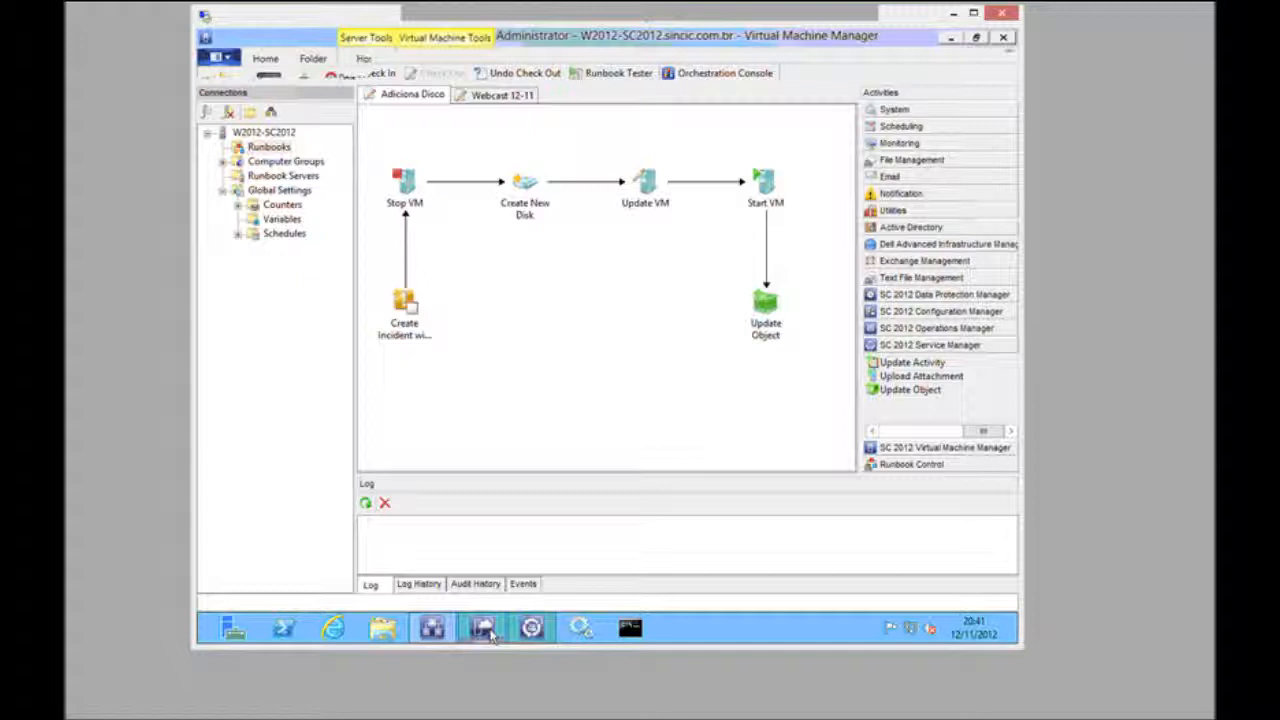
{"action": "left_click", "coordinate": [484, 630]}
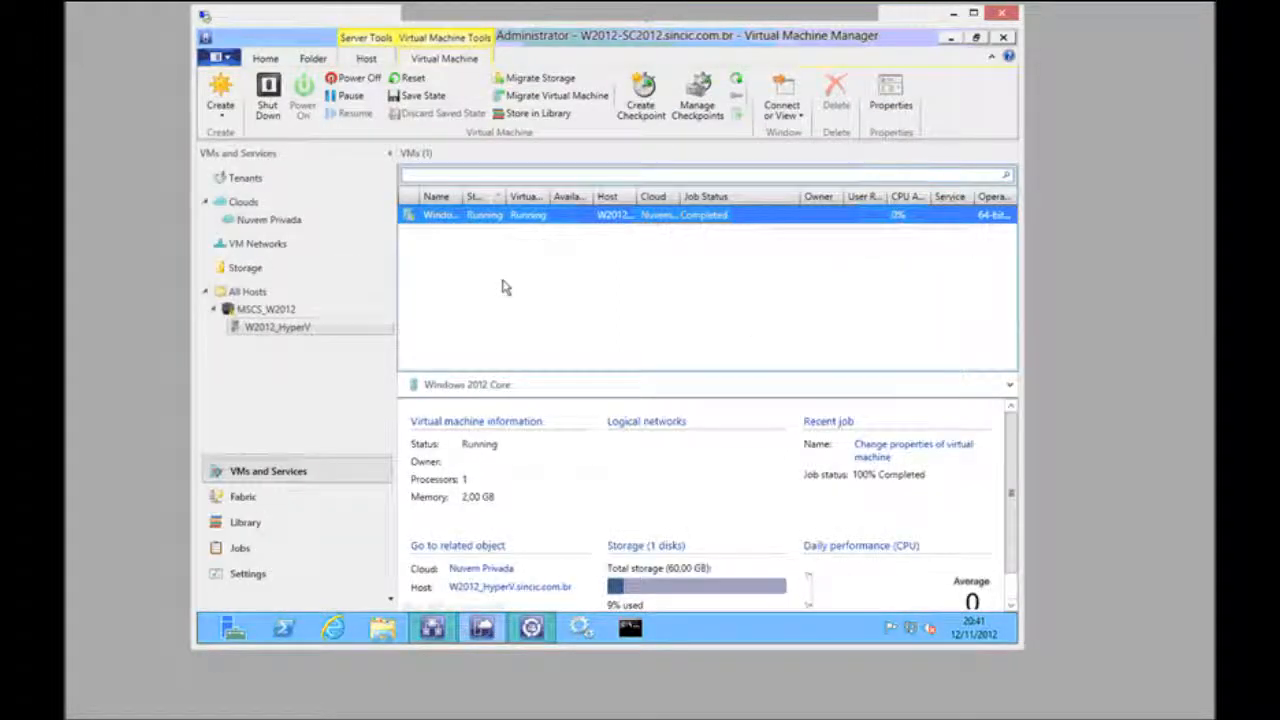